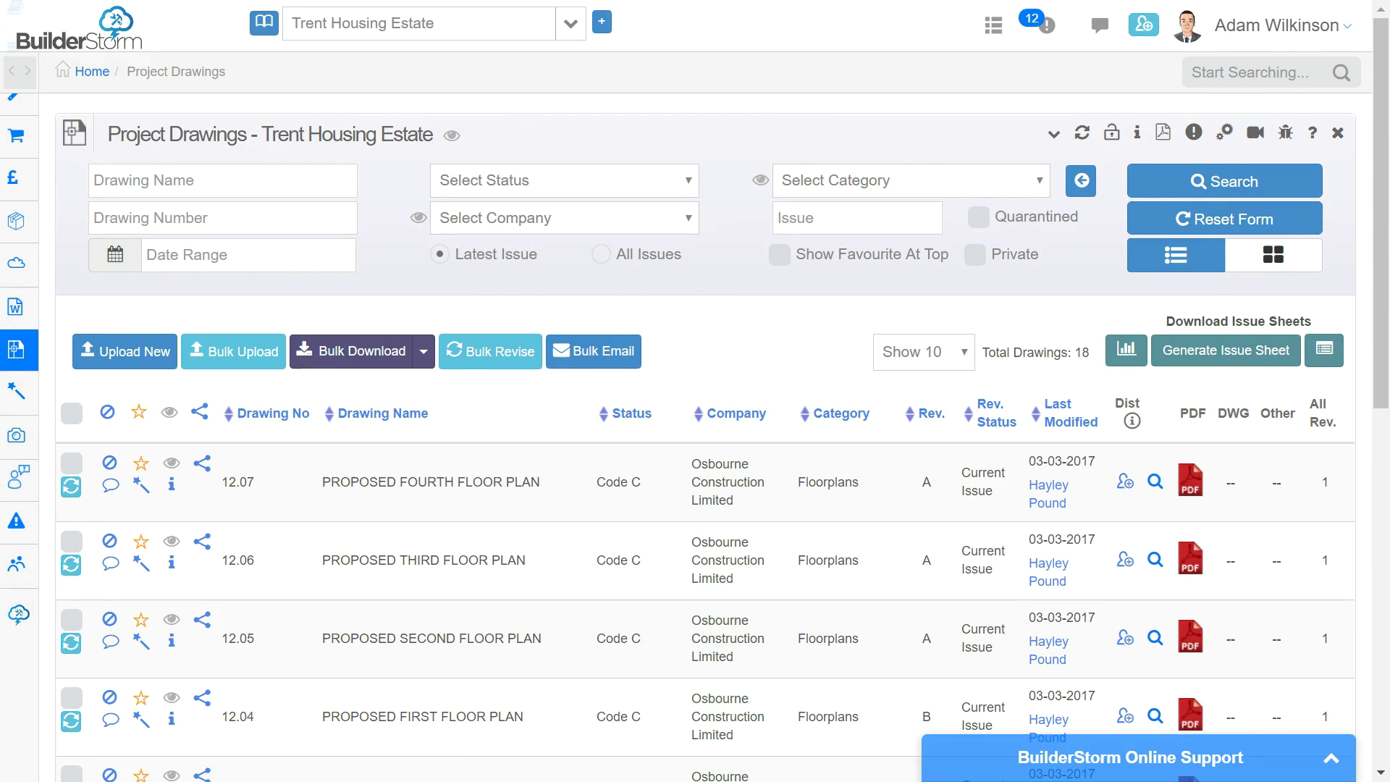
# Search drawing names for 'Fifth' to list the two fifth-floor drawings numbered 12.08.
pyautogui.click(223, 181)
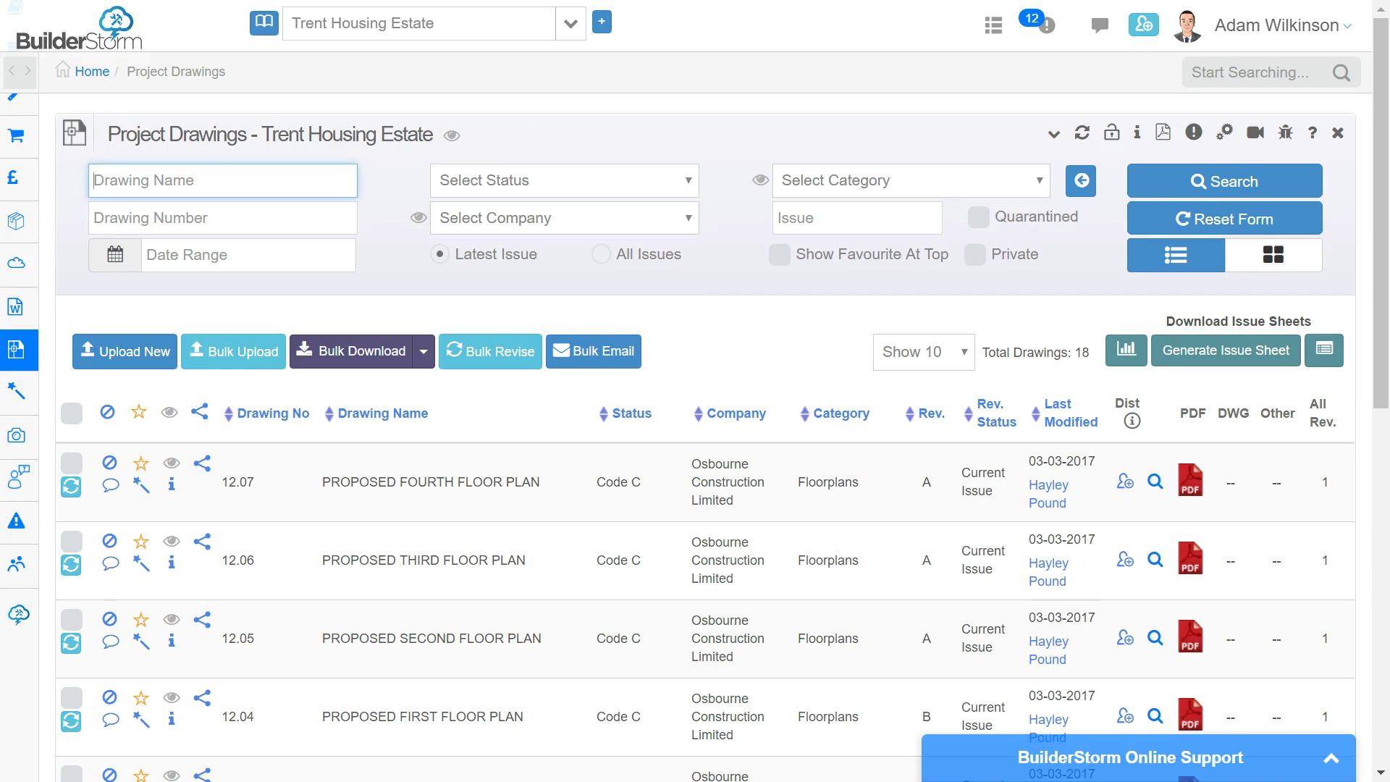
pyautogui.write('Fifth')
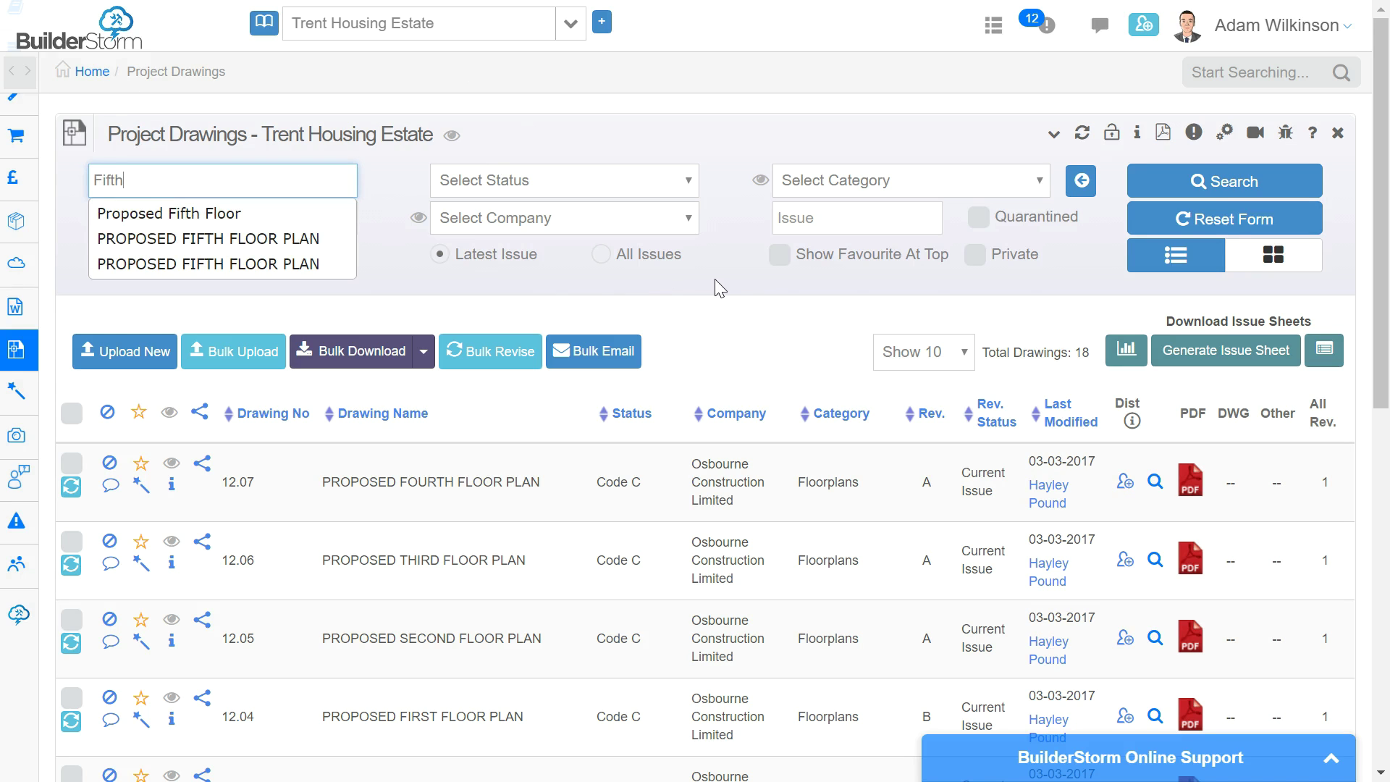
pyautogui.click(1241, 182)
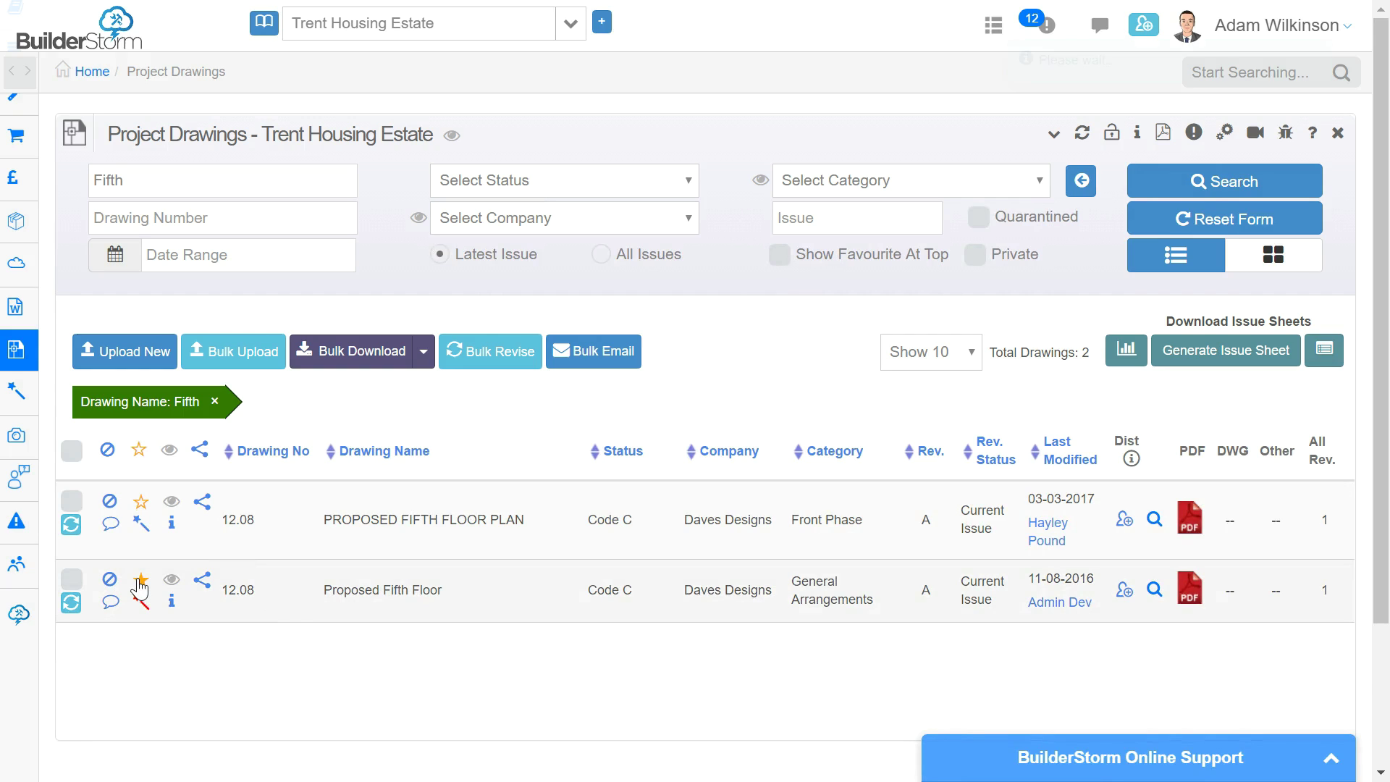
# Star Proposed Fifth Floor as a favourite and enable Show Favourite At Top.
pyautogui.click(140, 581)
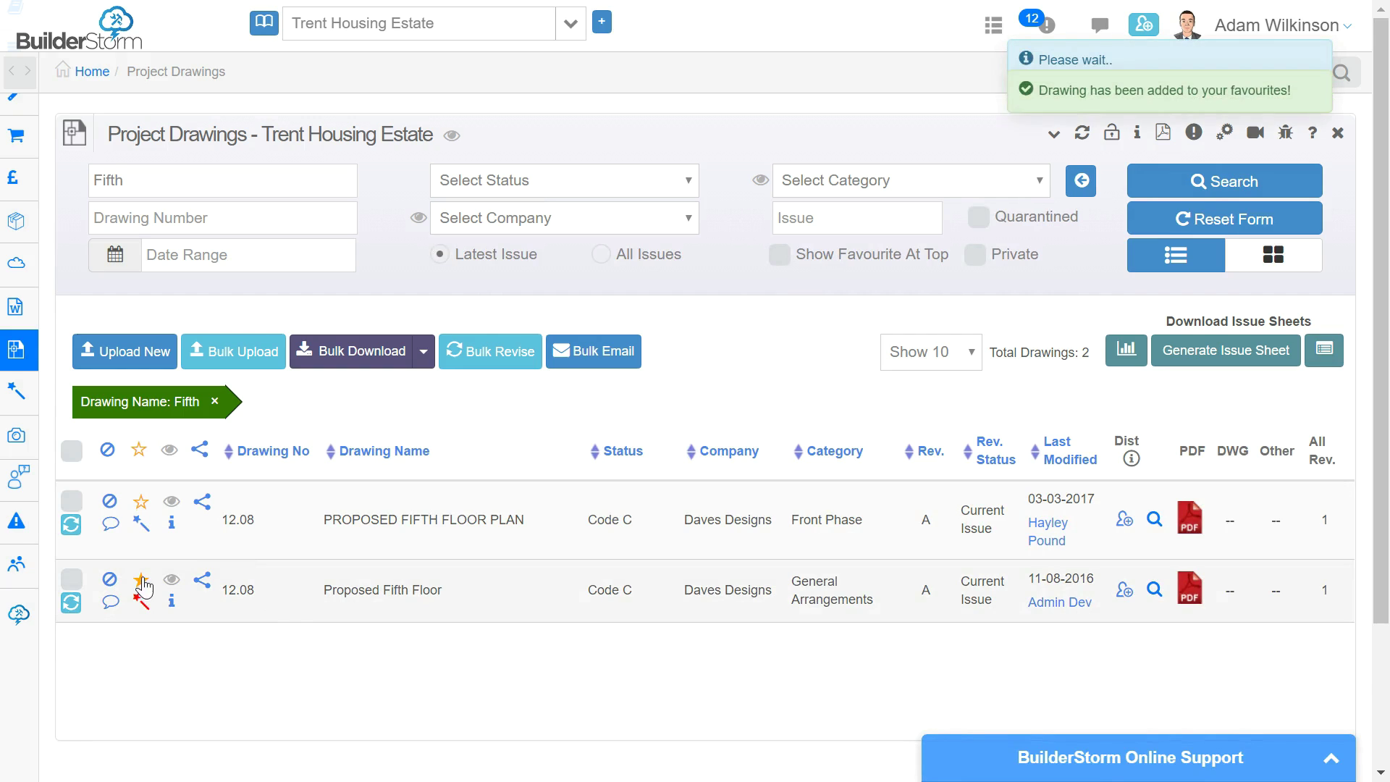
pyautogui.click(779, 257)
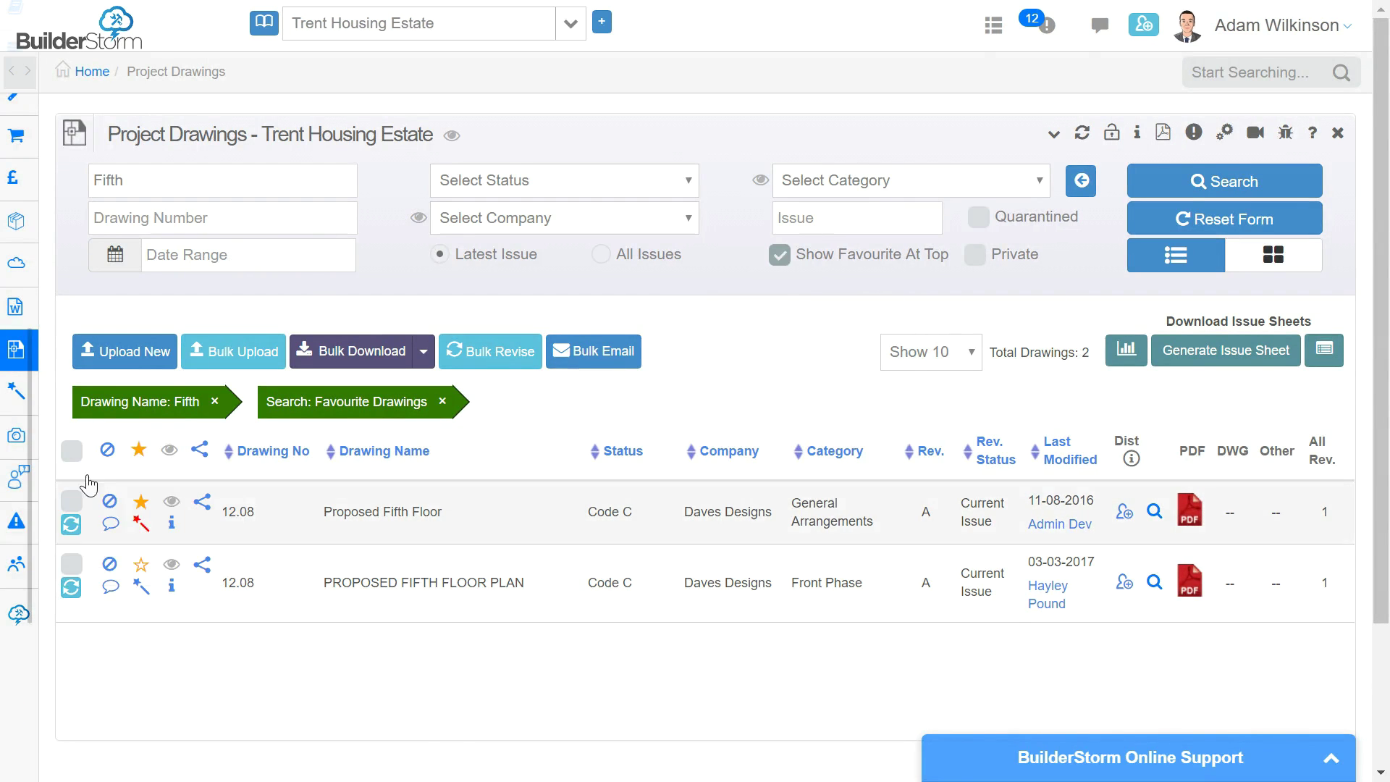
pyautogui.click(111, 502)
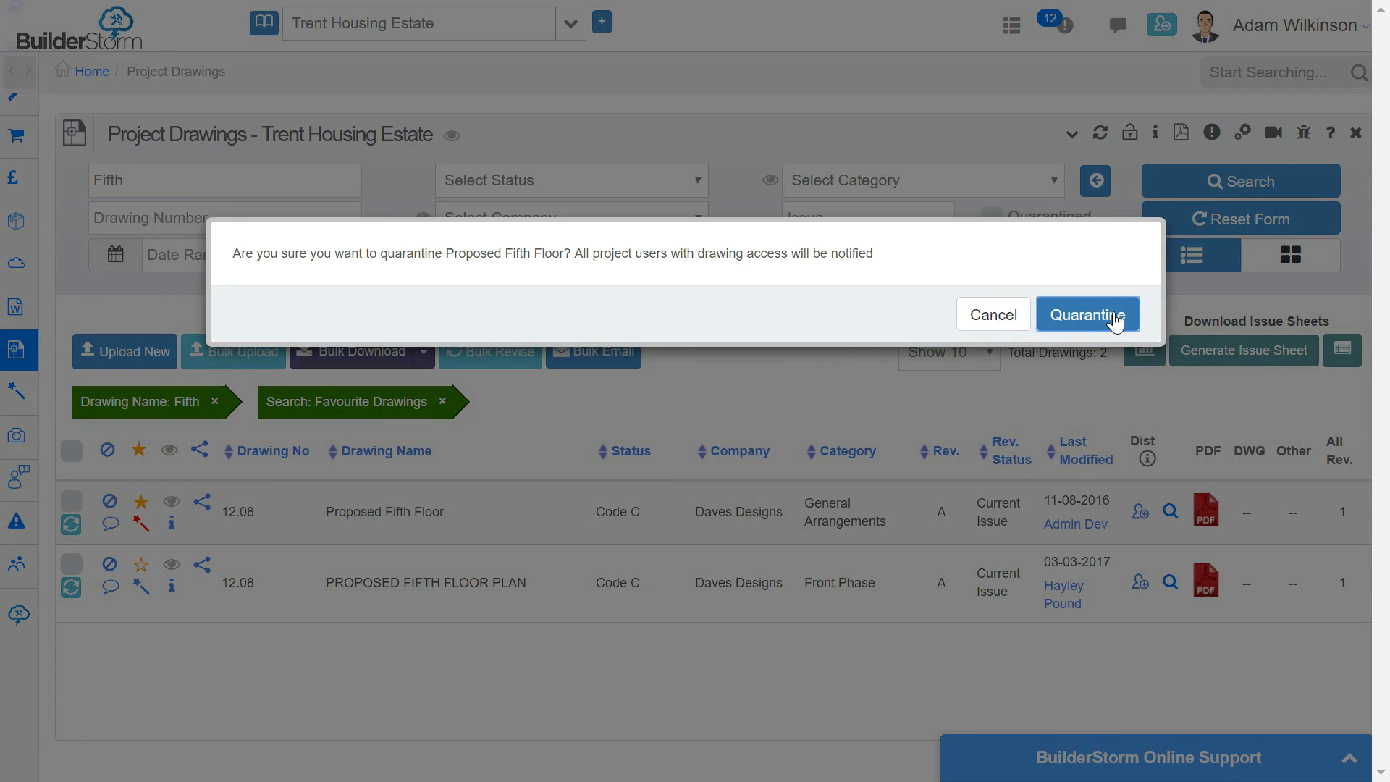
pyautogui.click(1086, 315)
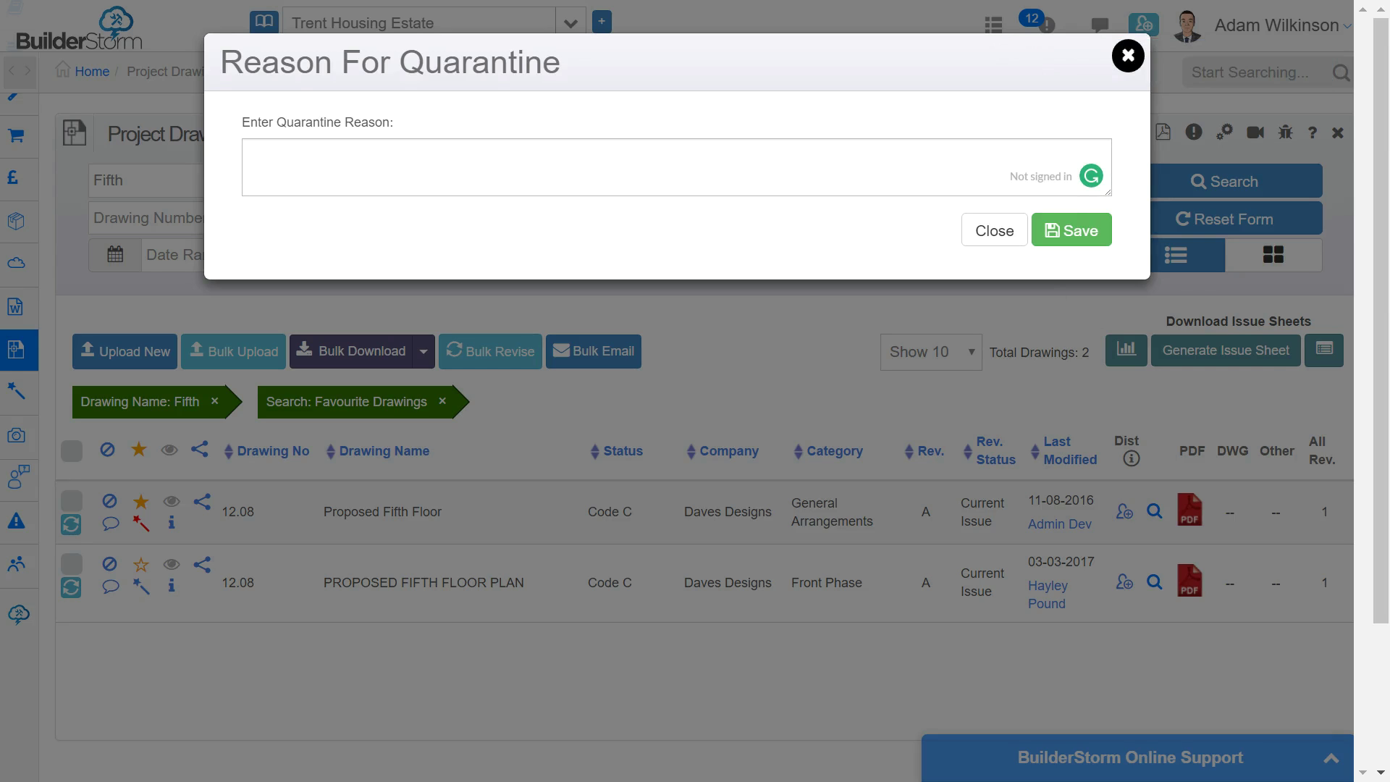
pyautogui.click(1126, 57)
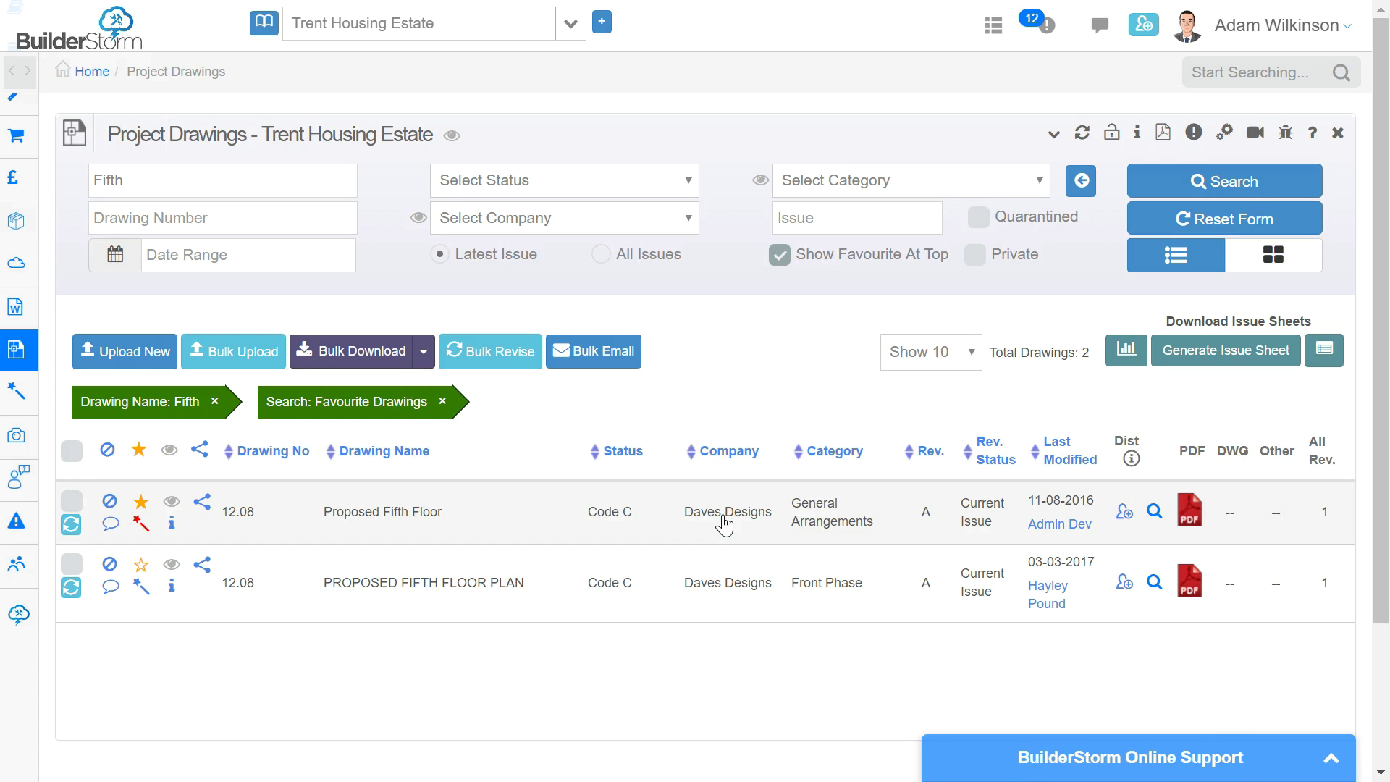
pyautogui.click(111, 588)
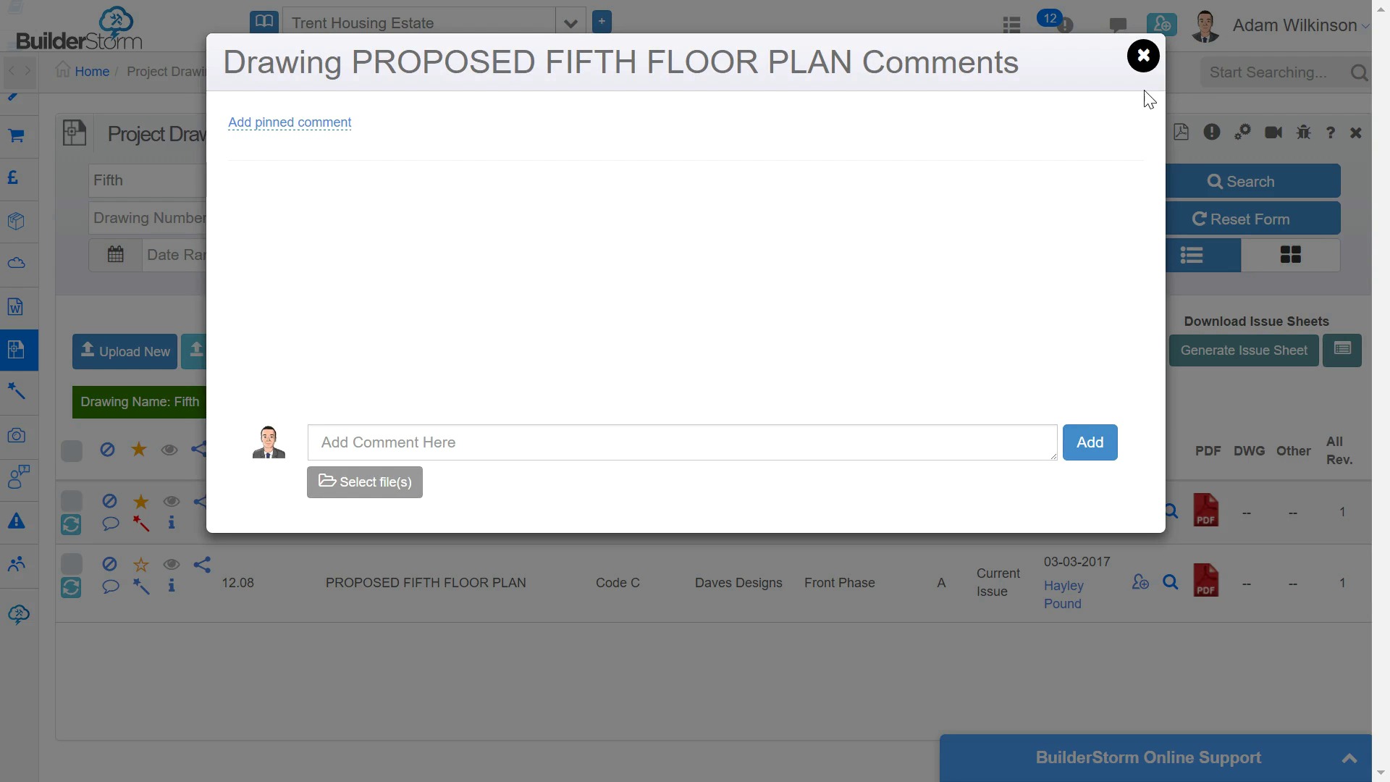
pyautogui.click(1142, 56)
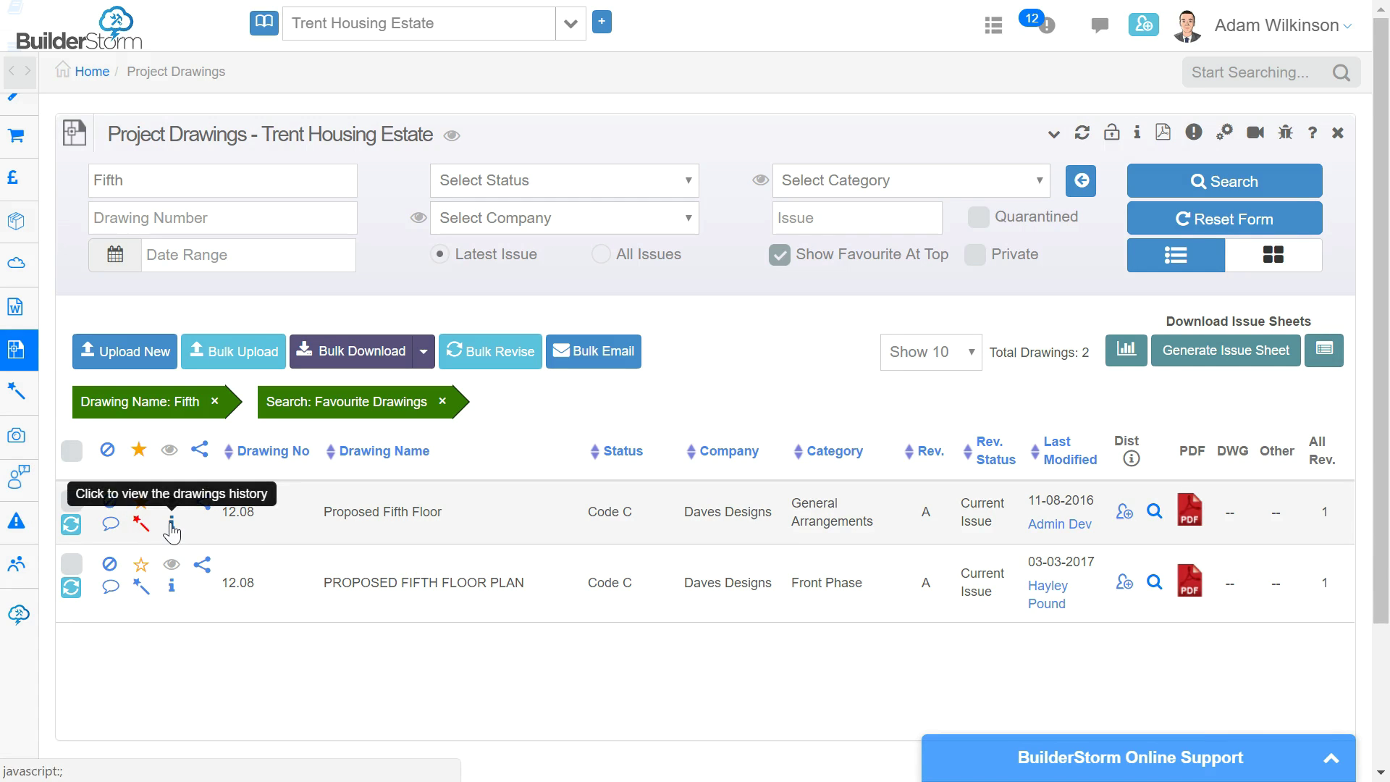
# Open Drawings History for Proposed Fifth Floor, showing its favourite and unfavourite entries.
pyautogui.click(172, 526)
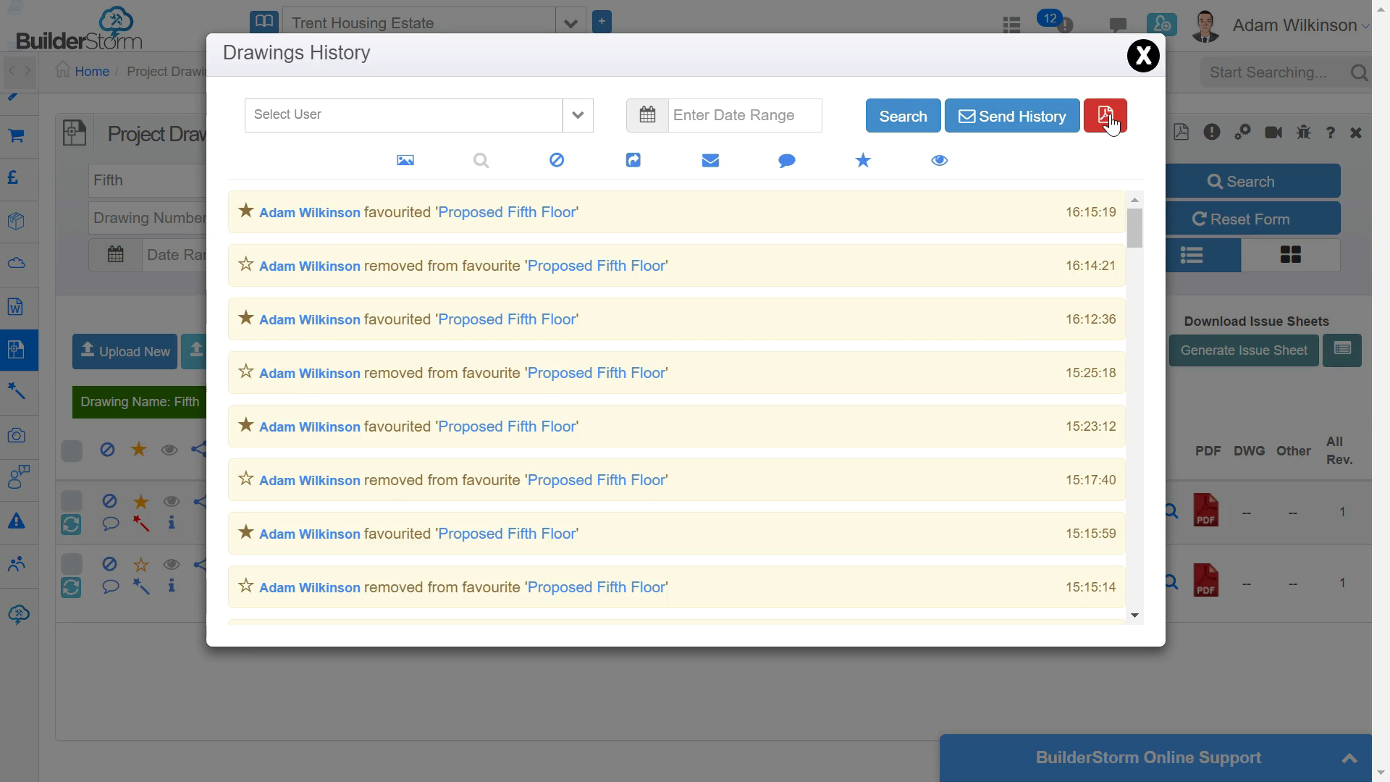
# Close Drawings History to return to the 'Fifth' list with Proposed Fifth Floor first.
pyautogui.click(1143, 54)
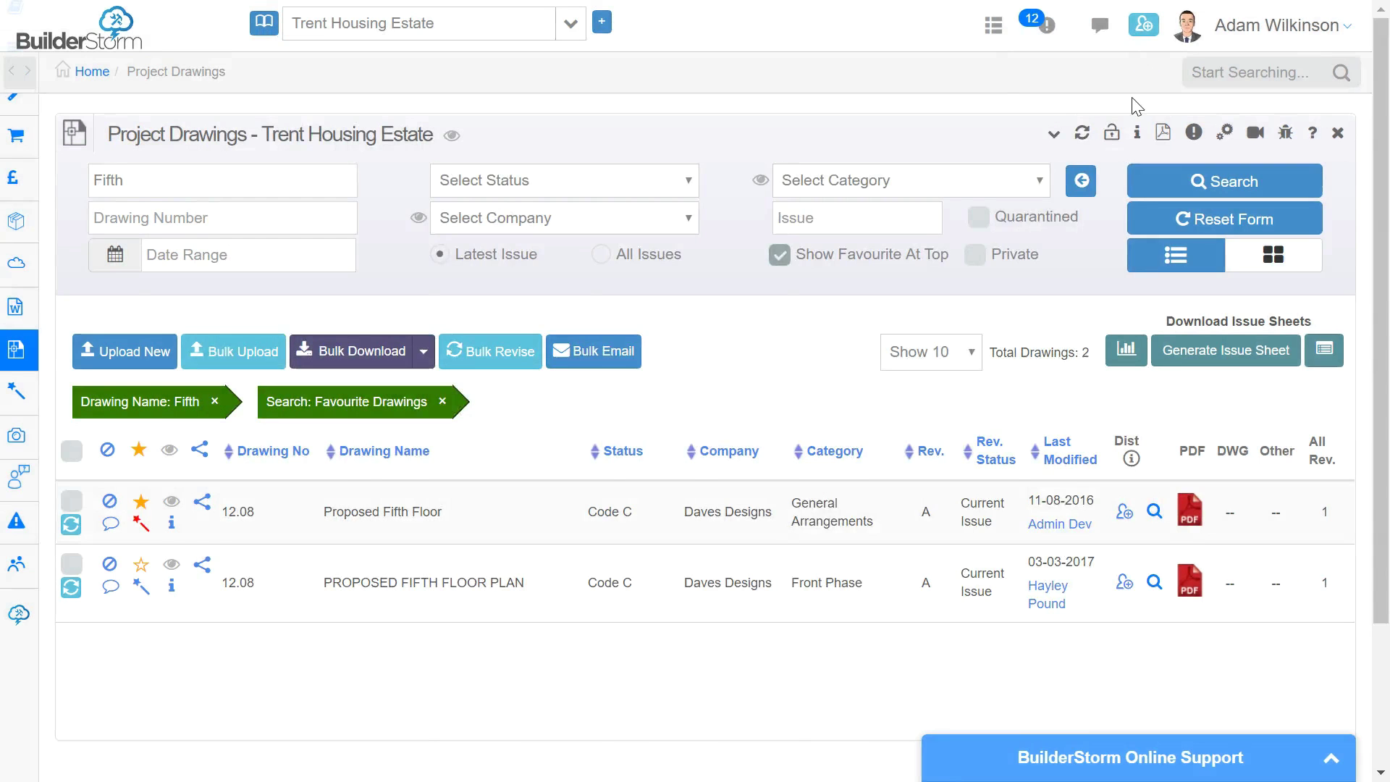